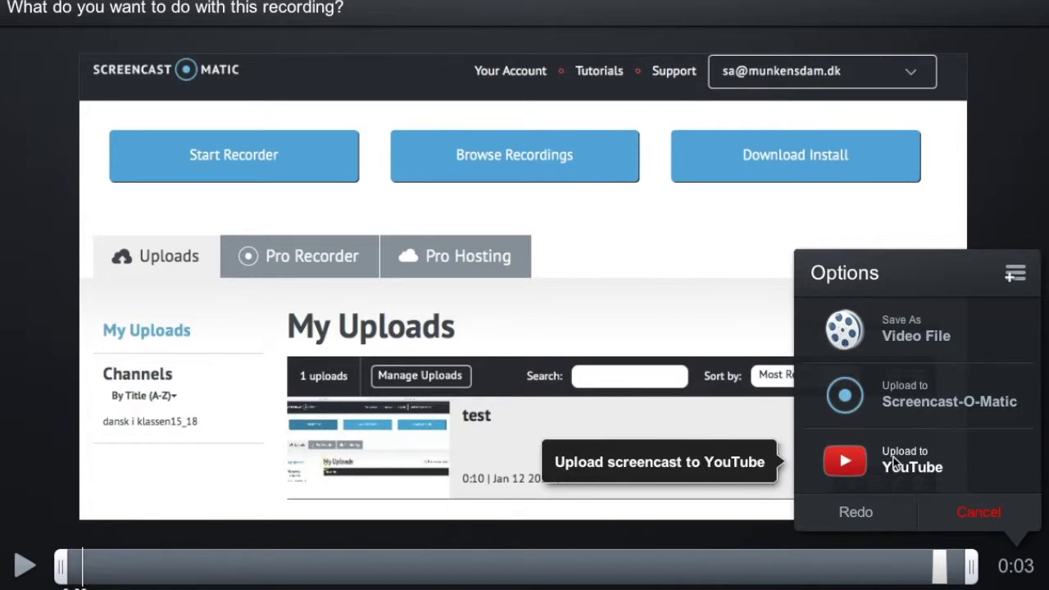
# Choose YouTube as the recording's upload destination and check the description, tags and privacy options
pyautogui.click(890, 466)
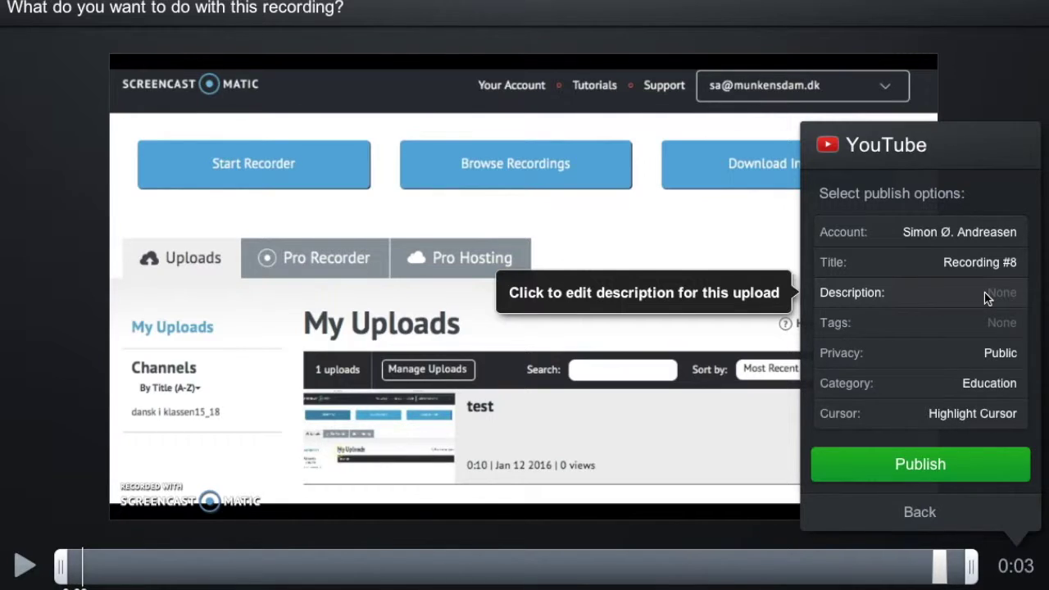
pyautogui.click(958, 293)
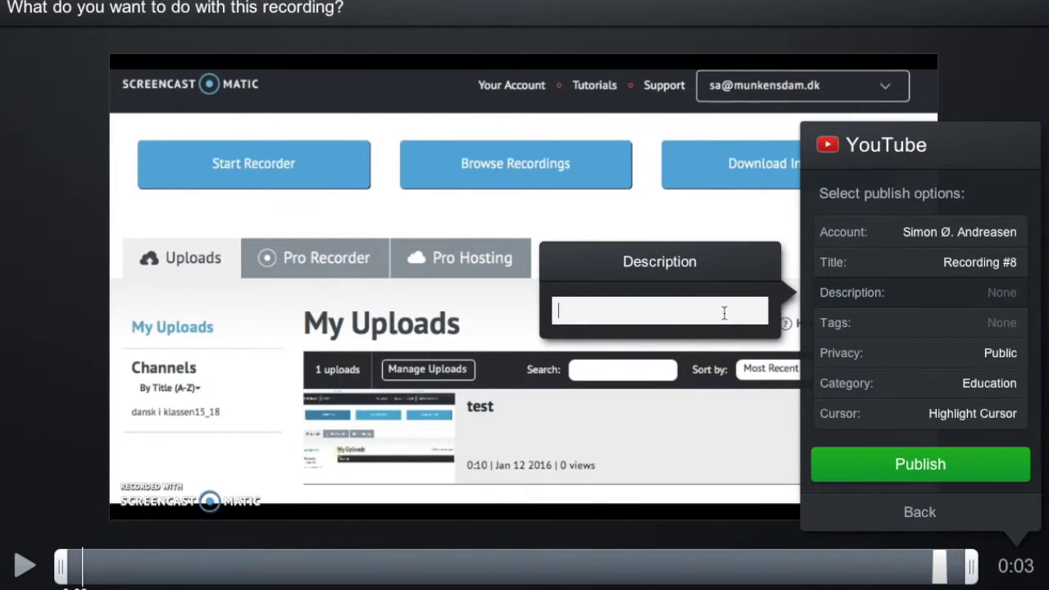
pyautogui.click(950, 325)
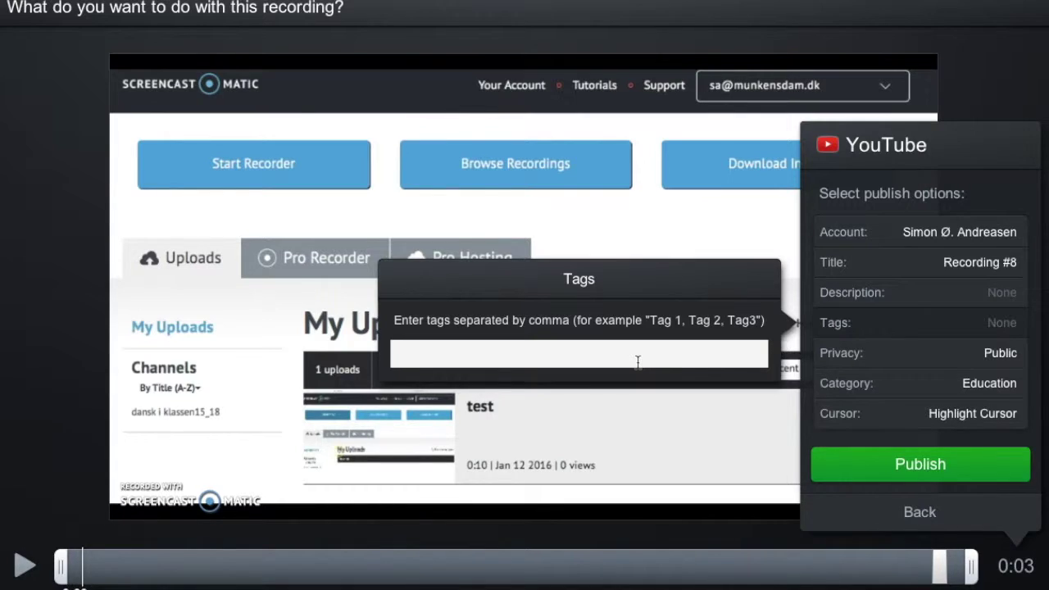
pyautogui.click(948, 350)
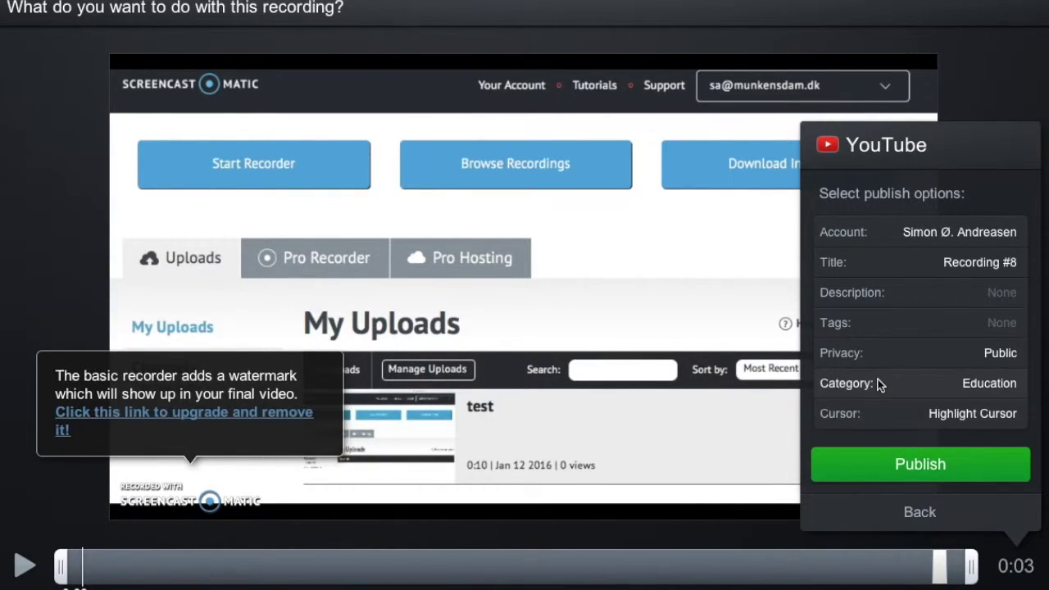
# Look through the available video categories, keep Education, and publish the recording to YouTube
pyautogui.click(925, 390)
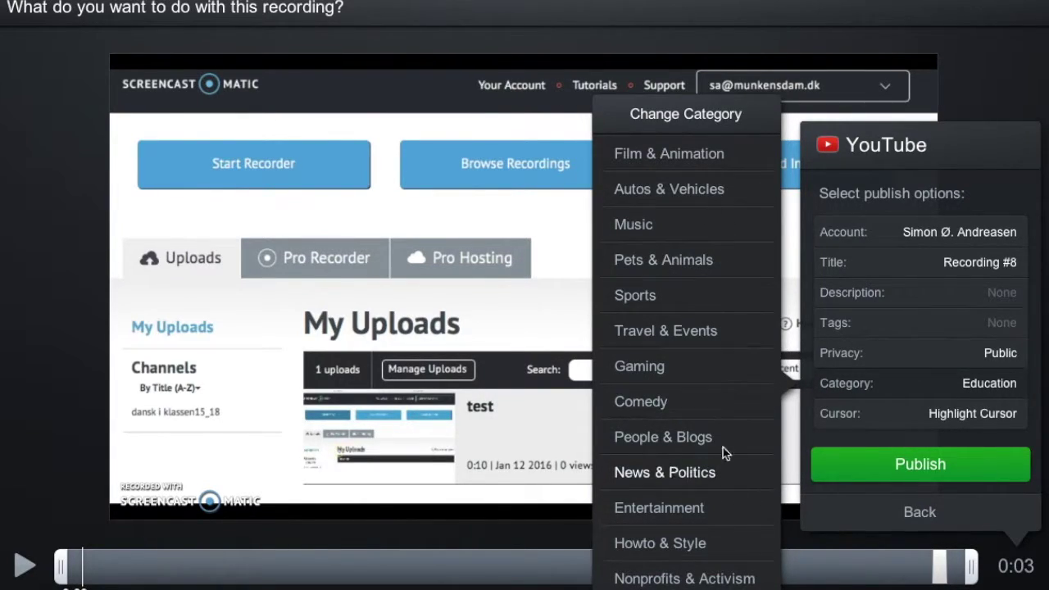
pyautogui.click(880, 423)
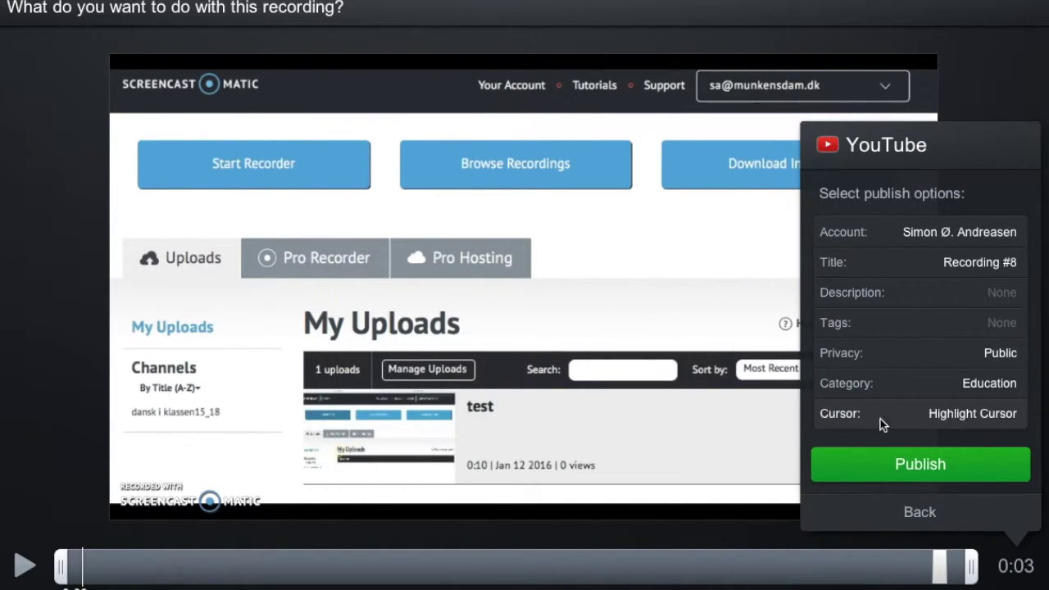
pyautogui.click(999, 387)
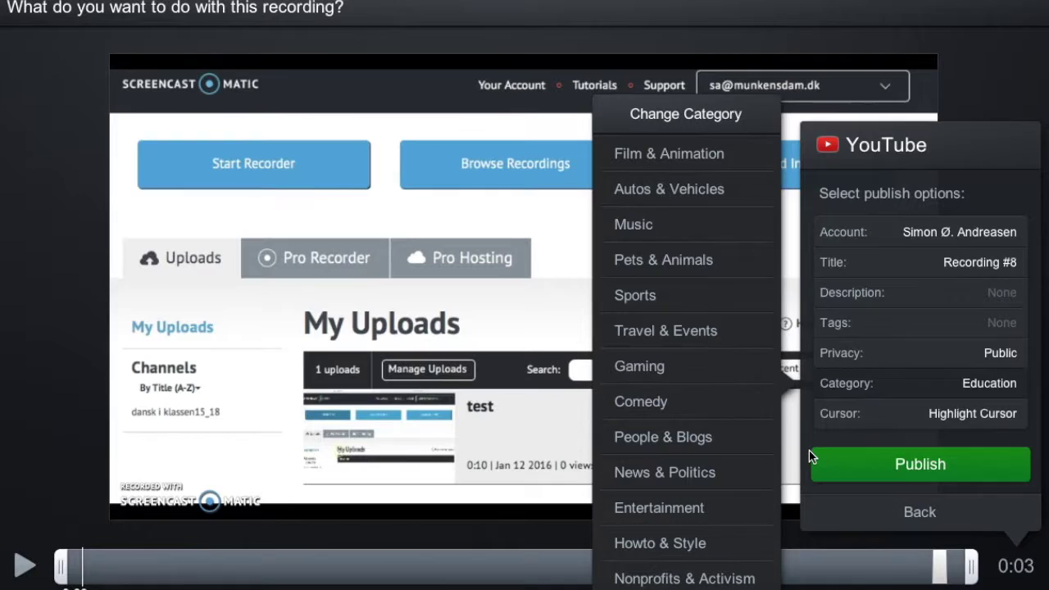
pyautogui.click(846, 504)
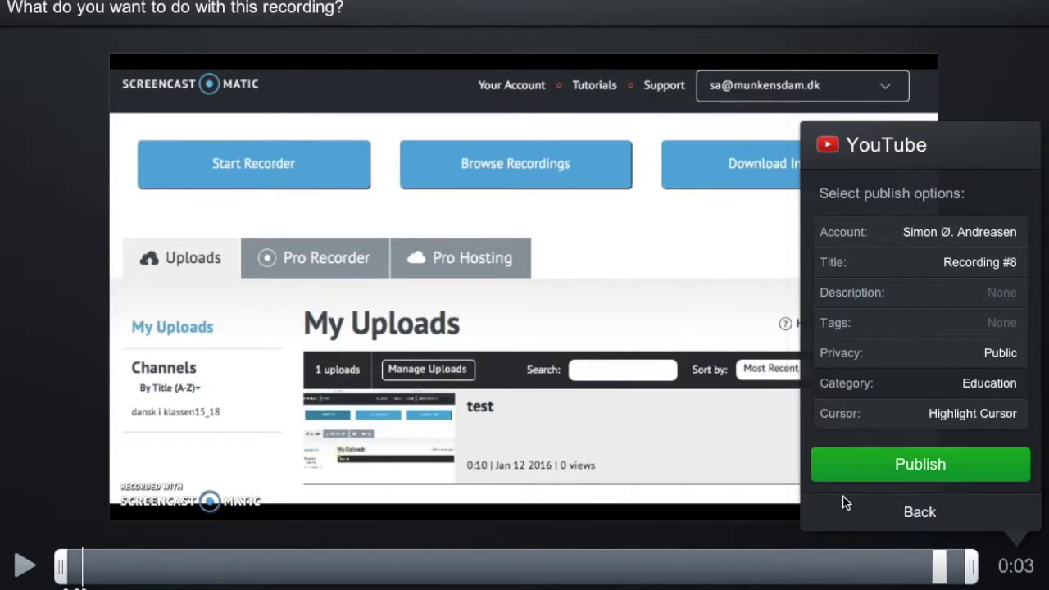
pyautogui.click(896, 465)
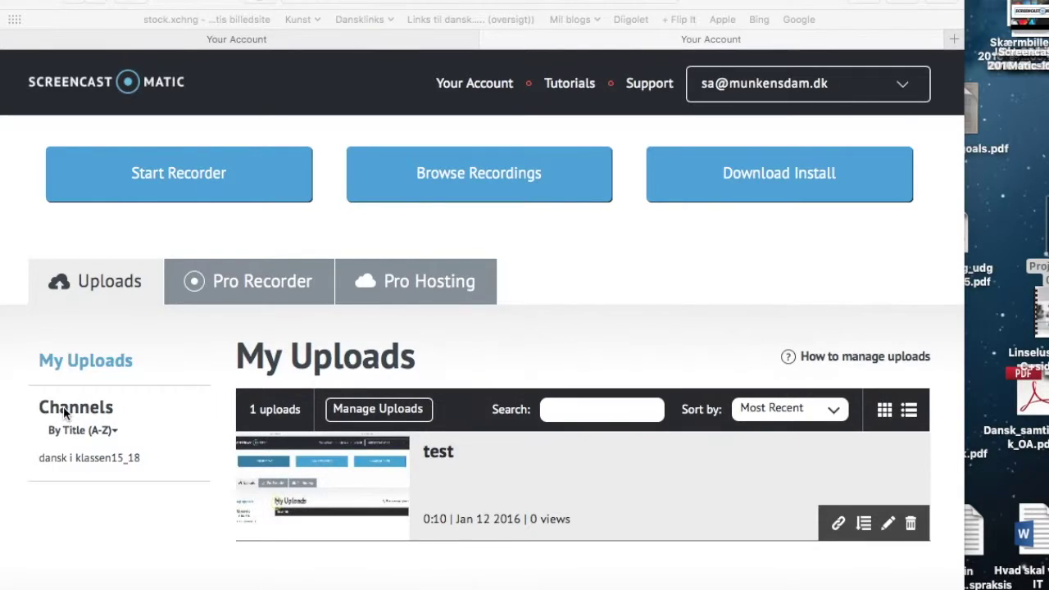
# Add a channel titled "test" with the description "videoer til test"
pyautogui.moveTo(59, 406)
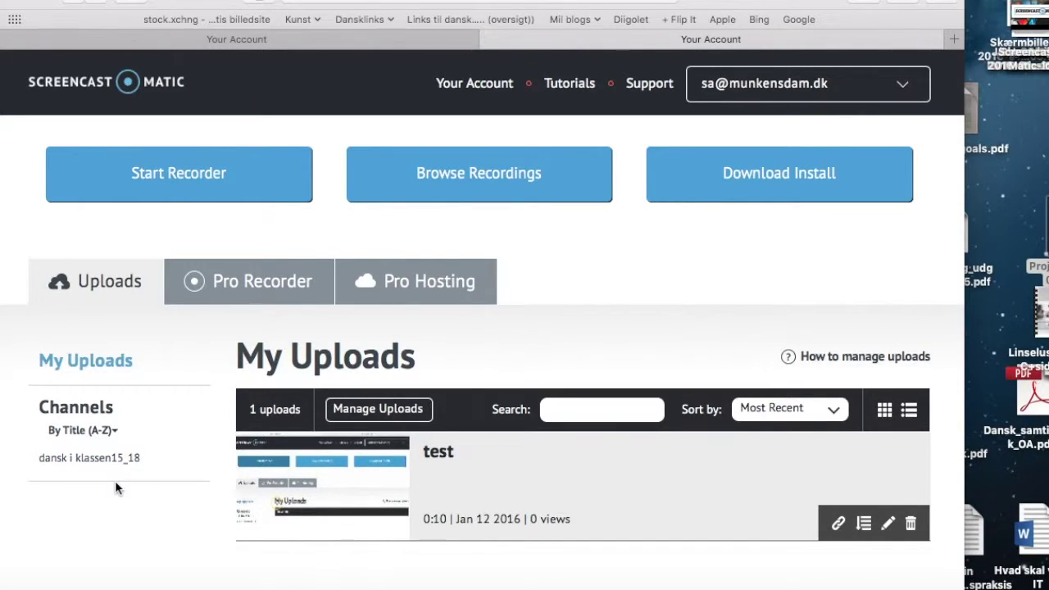
pyautogui.click(141, 414)
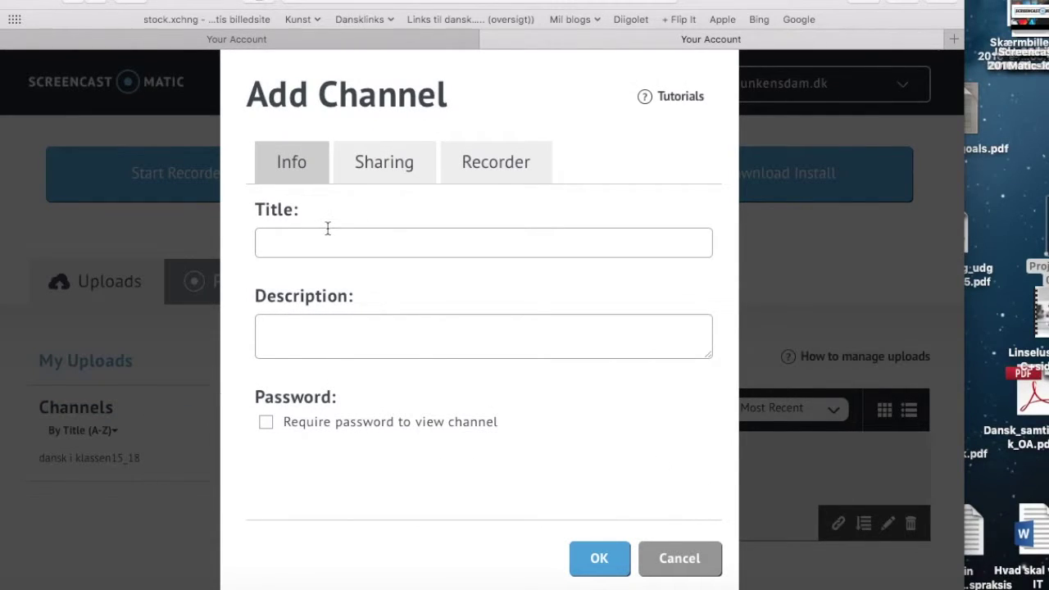
pyautogui.click(294, 240)
pyautogui.write('test')
pyautogui.click(276, 332)
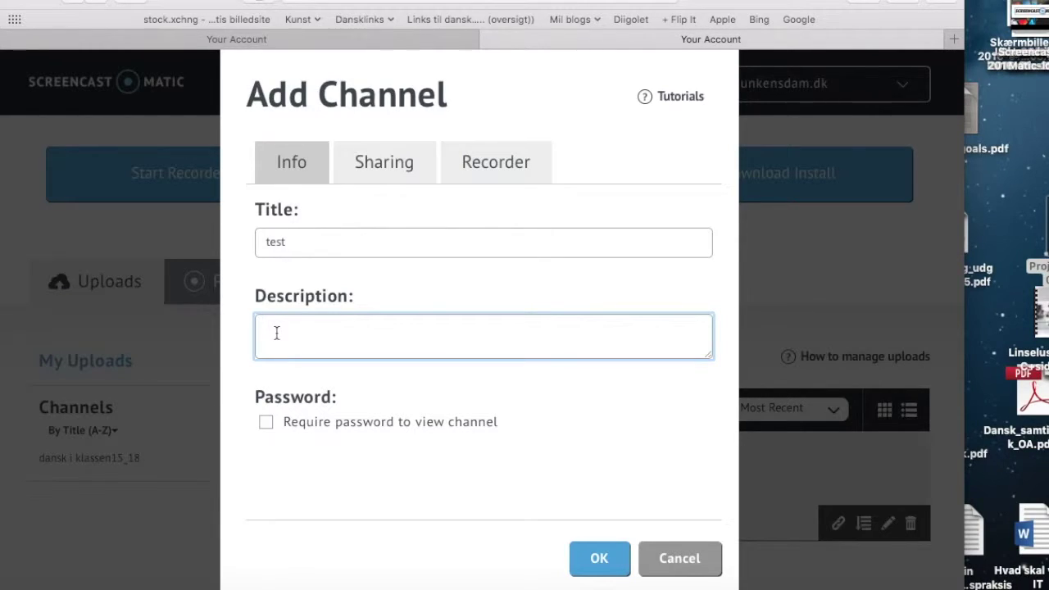
pyautogui.write('videoer til test')
pyautogui.press('super+shift+backslash')
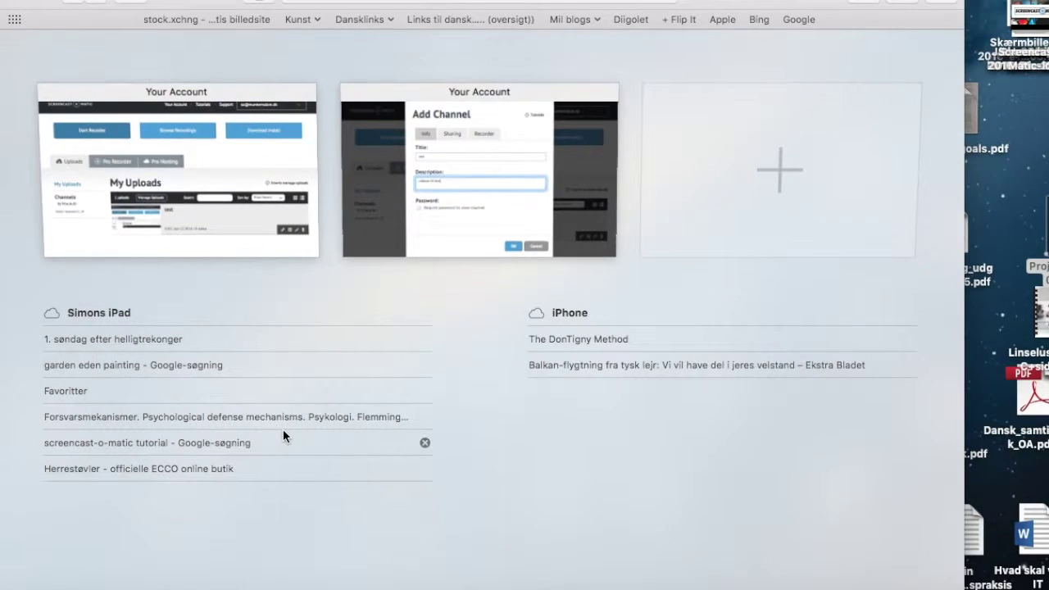
pyautogui.click(505, 217)
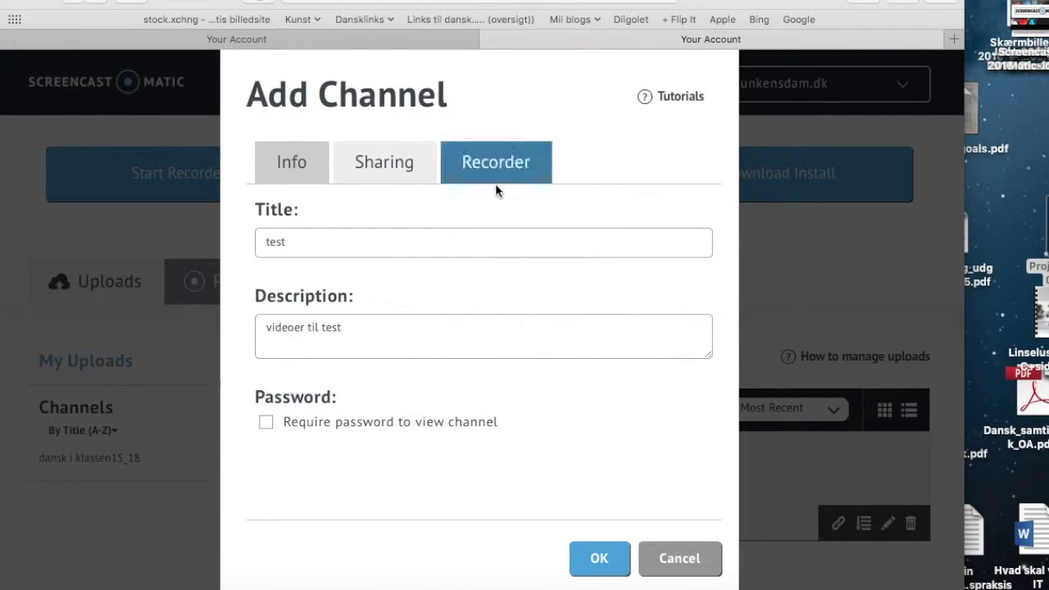
pyautogui.click(600, 562)
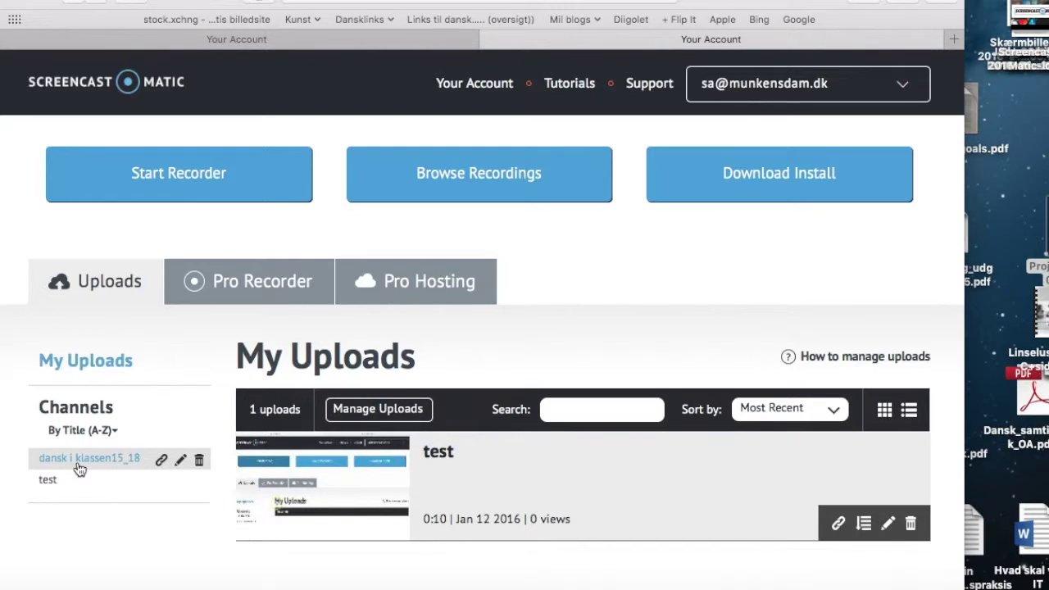
# View the direct and custom link options of the dansk i klassen15_18 channel
pyautogui.click(159, 467)
pyautogui.click(160, 462)
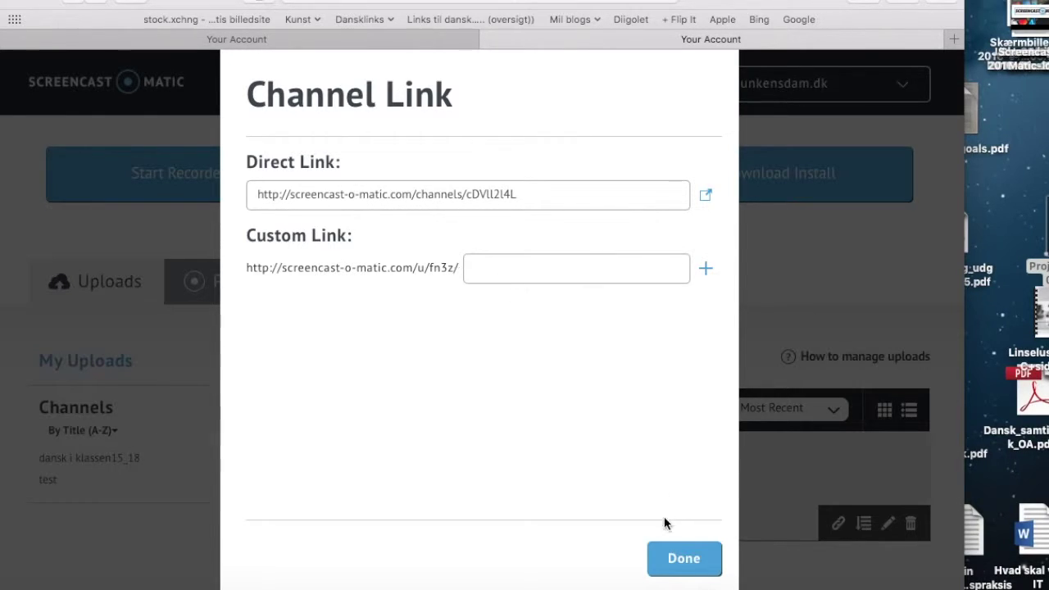
pyautogui.click(671, 559)
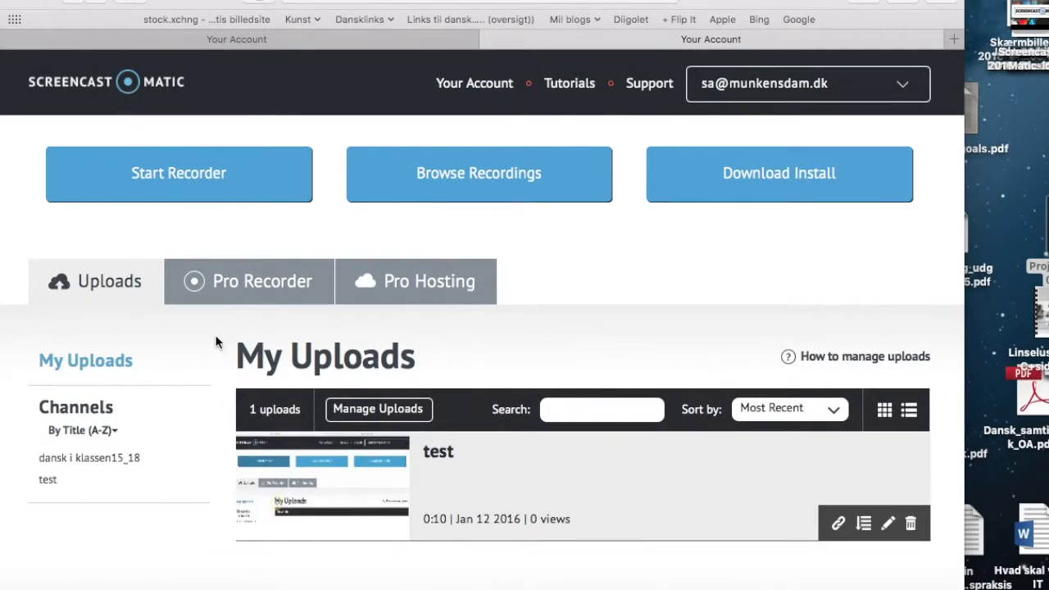
# Open the dansk i klassen15_18 channel and view the link and embed options of its test upload
pyautogui.click(110, 457)
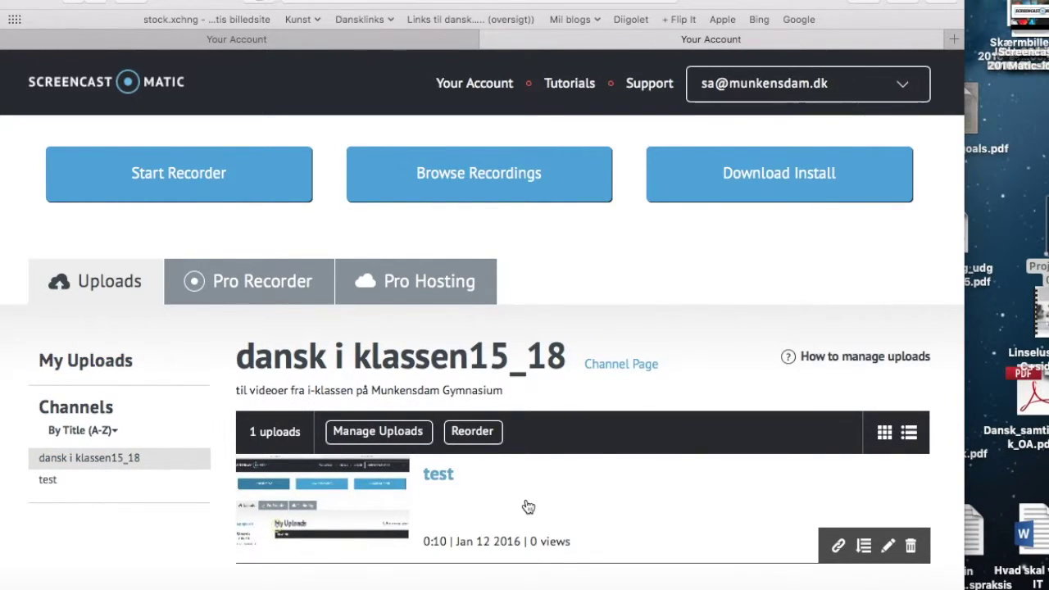
pyautogui.scroll(-3, 525, 503)
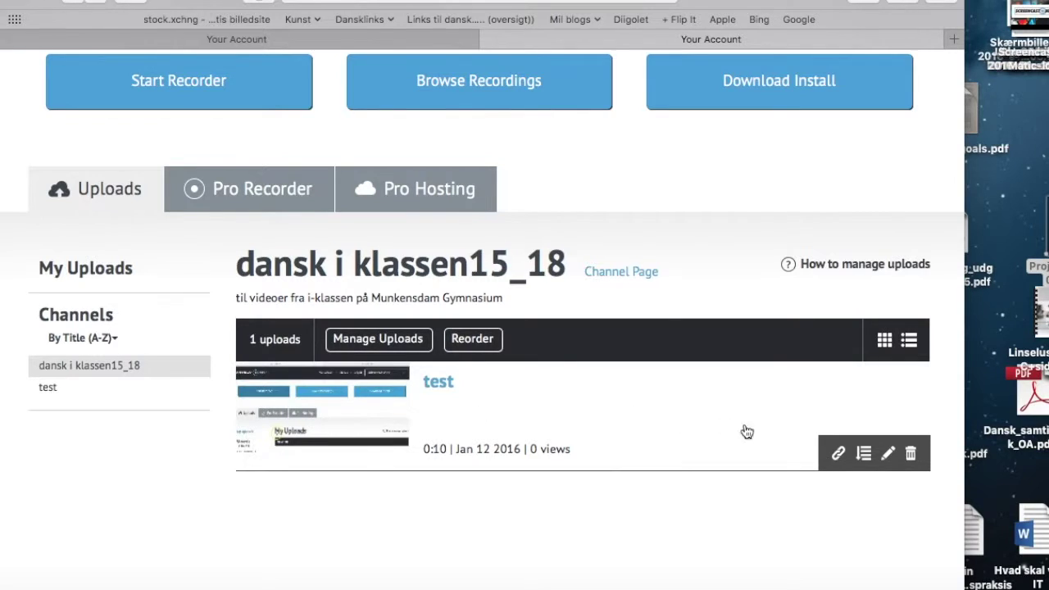
pyautogui.click(837, 456)
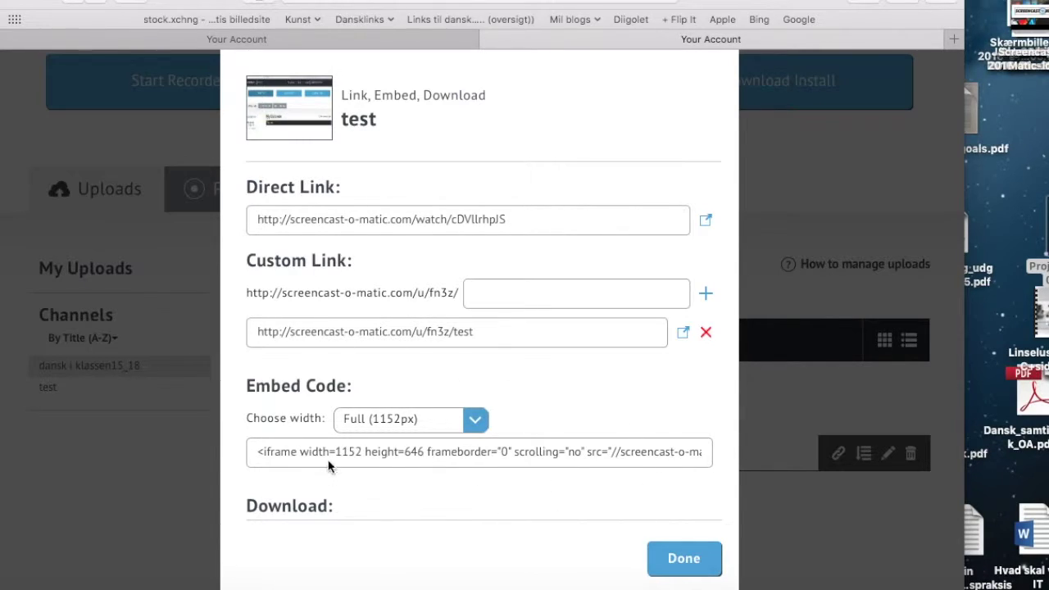
pyautogui.click(677, 566)
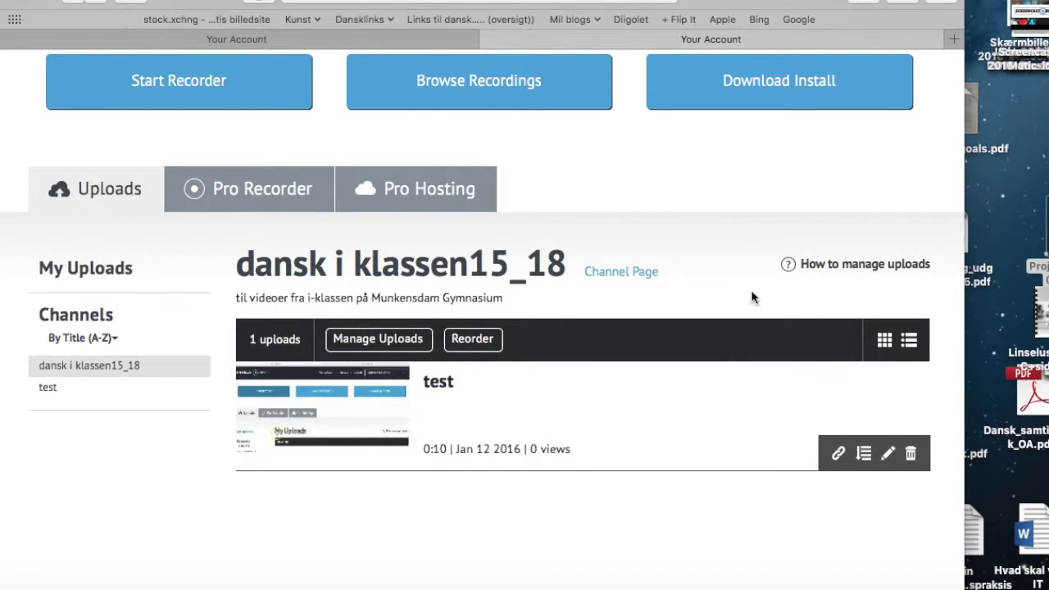
# End the new recording and publish it to Screencast-O-Matic in the dansk i klassen15_18 channel, checking the channel choices first
pyautogui.hotkey('alt', 'p')
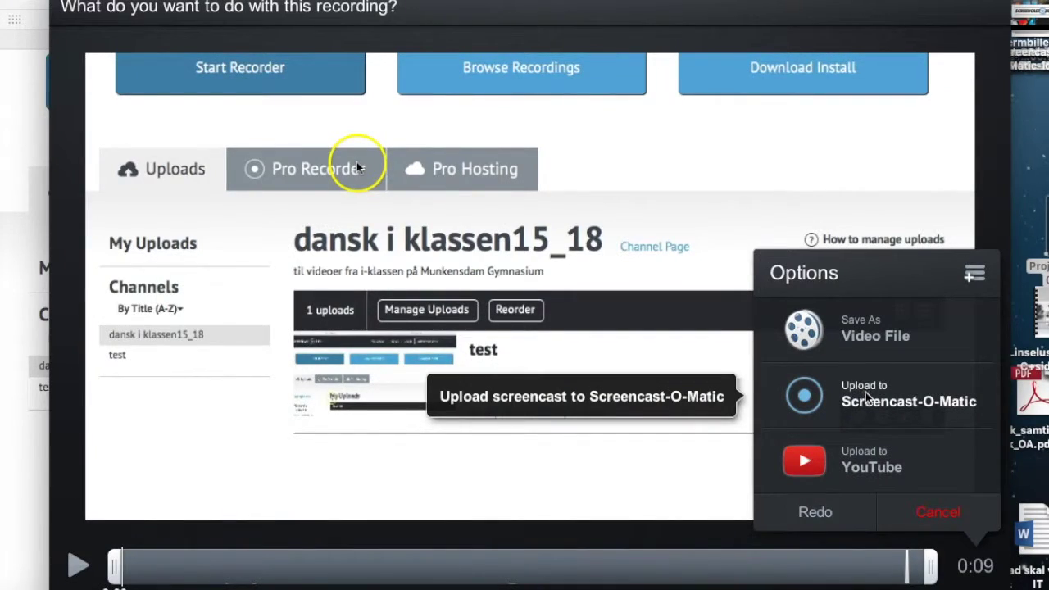
pyautogui.click(872, 400)
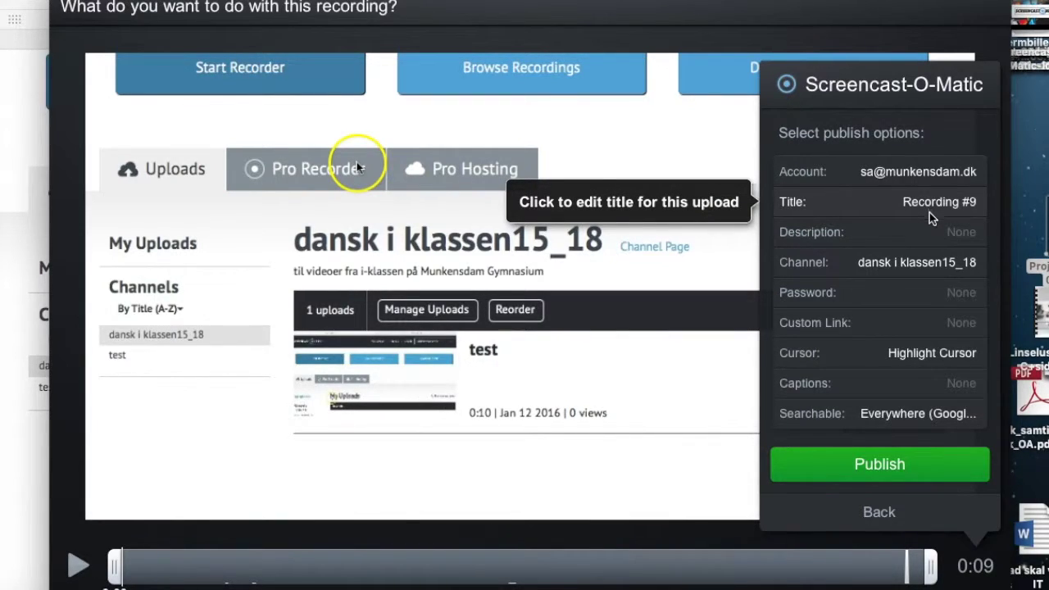
pyautogui.click(908, 273)
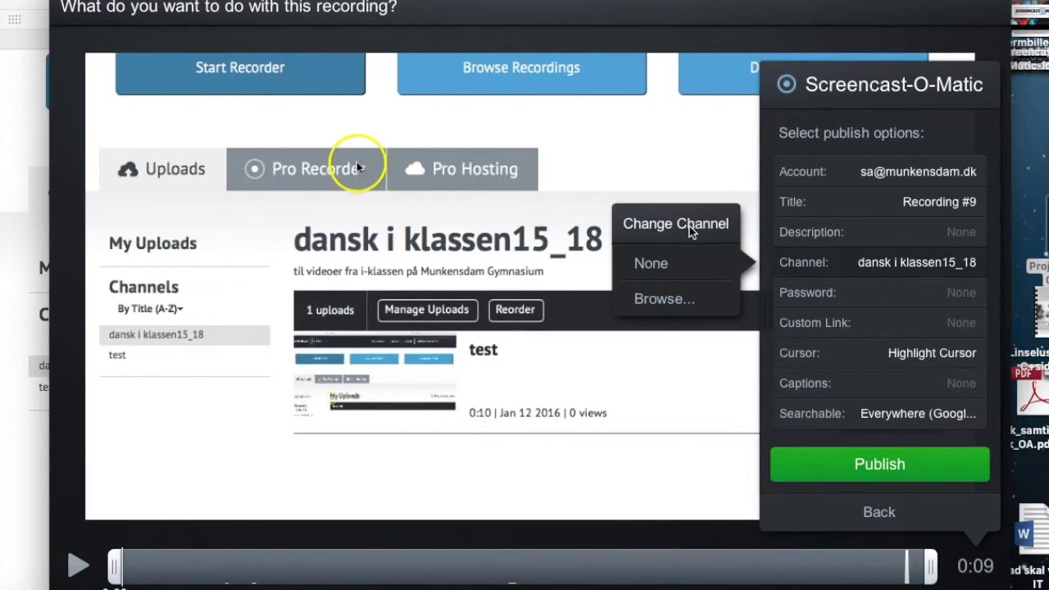
pyautogui.click(660, 299)
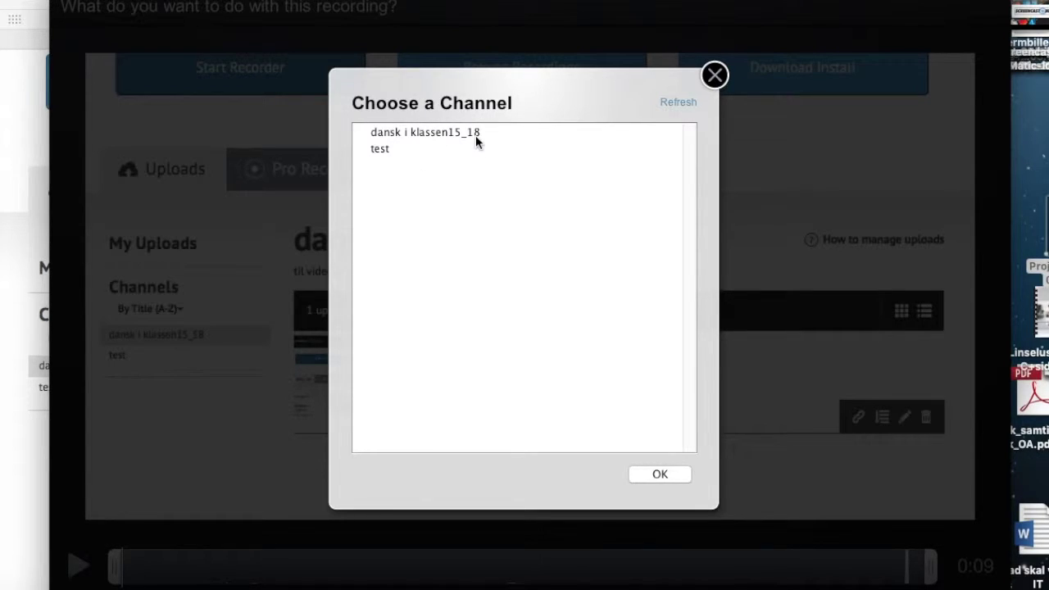
pyautogui.click(715, 77)
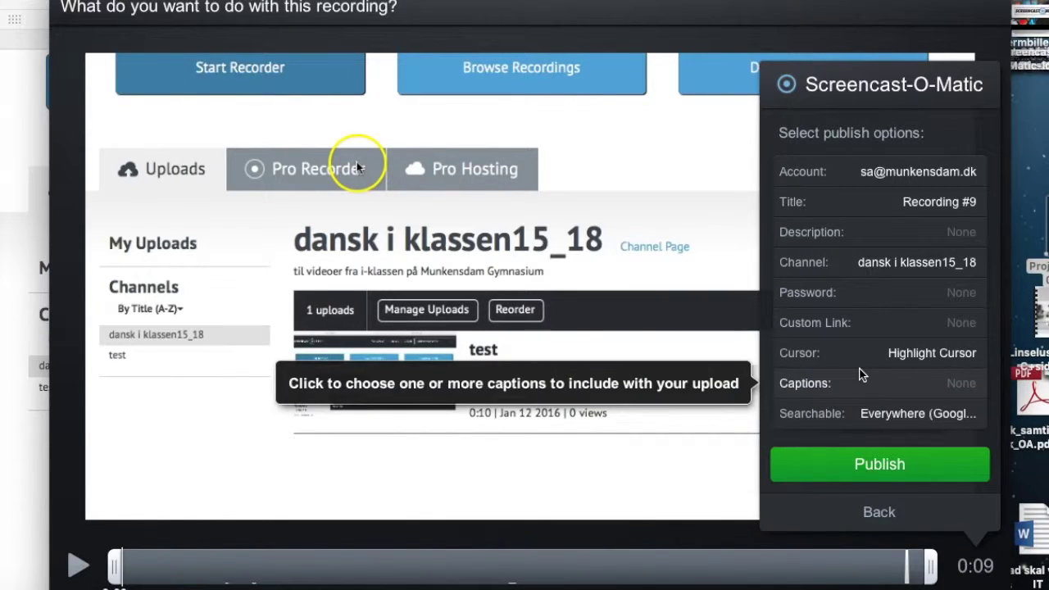
pyautogui.click(847, 465)
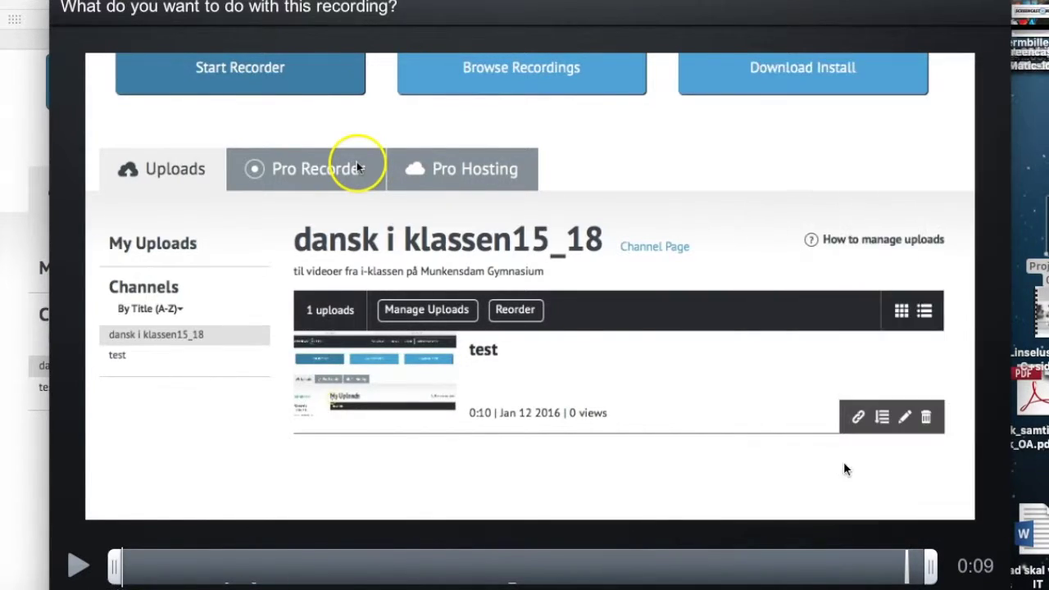